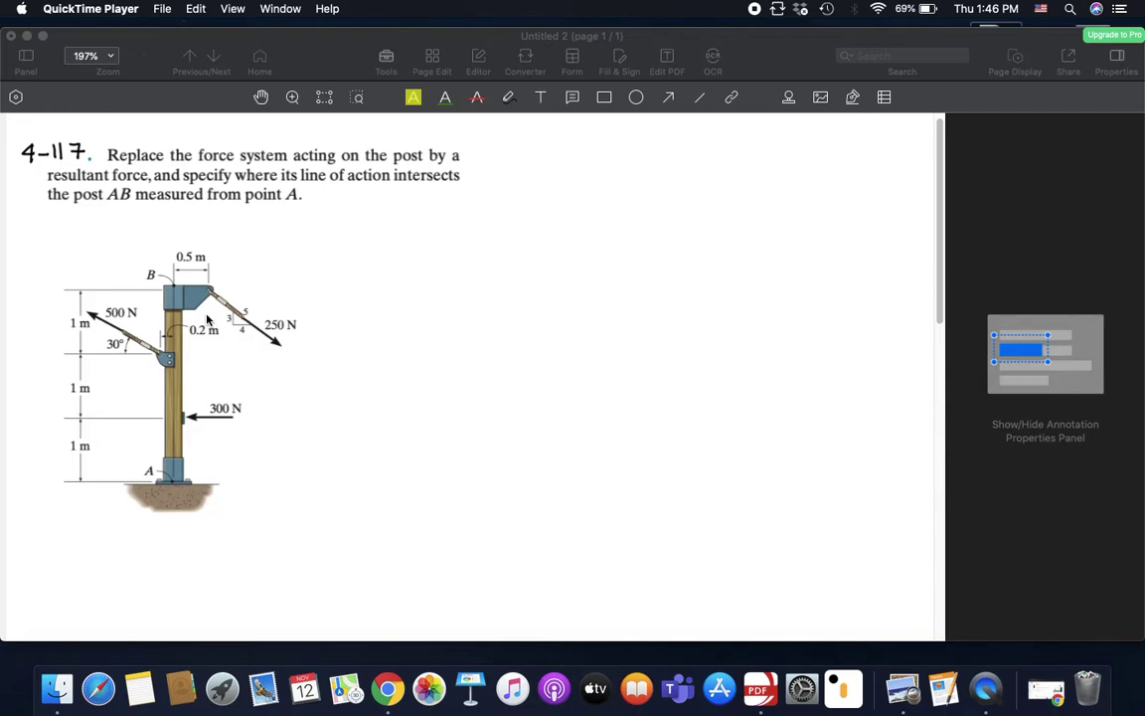
- Show the problem 4-117 page with the post diagram in full-screen view
{"action": "left_click", "coordinate": [42, 36]}
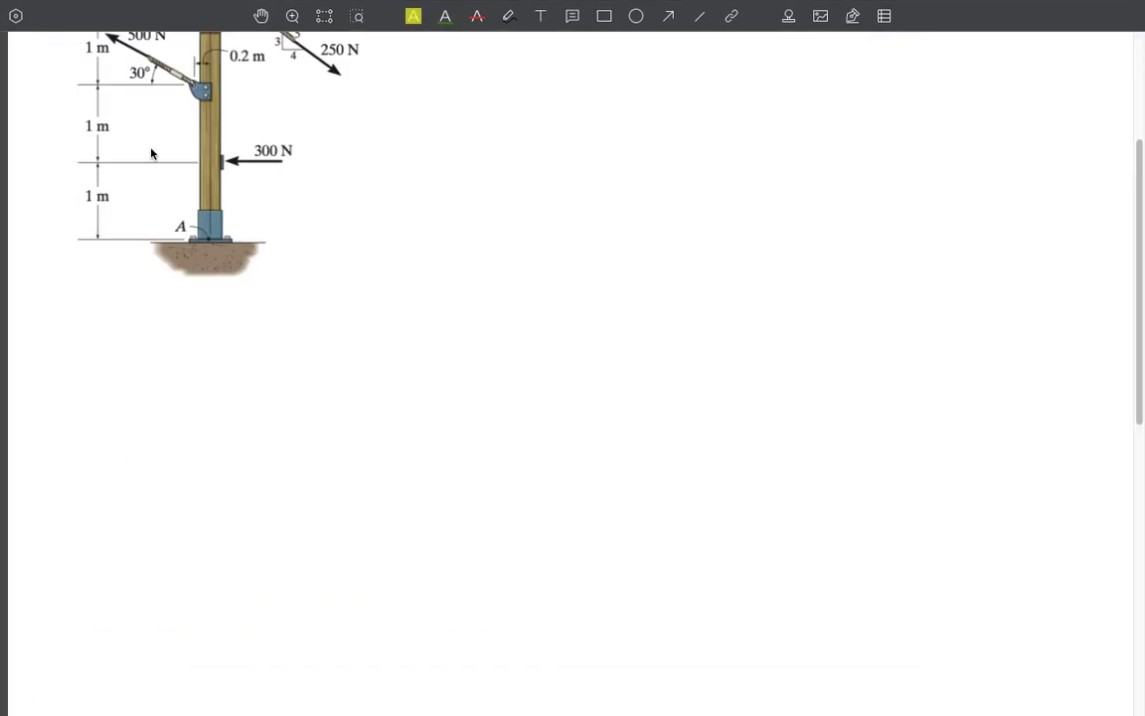
{"action": "scroll", "coordinate": [238, 186], "scroll_direction": "up", "scroll_amount": 3}
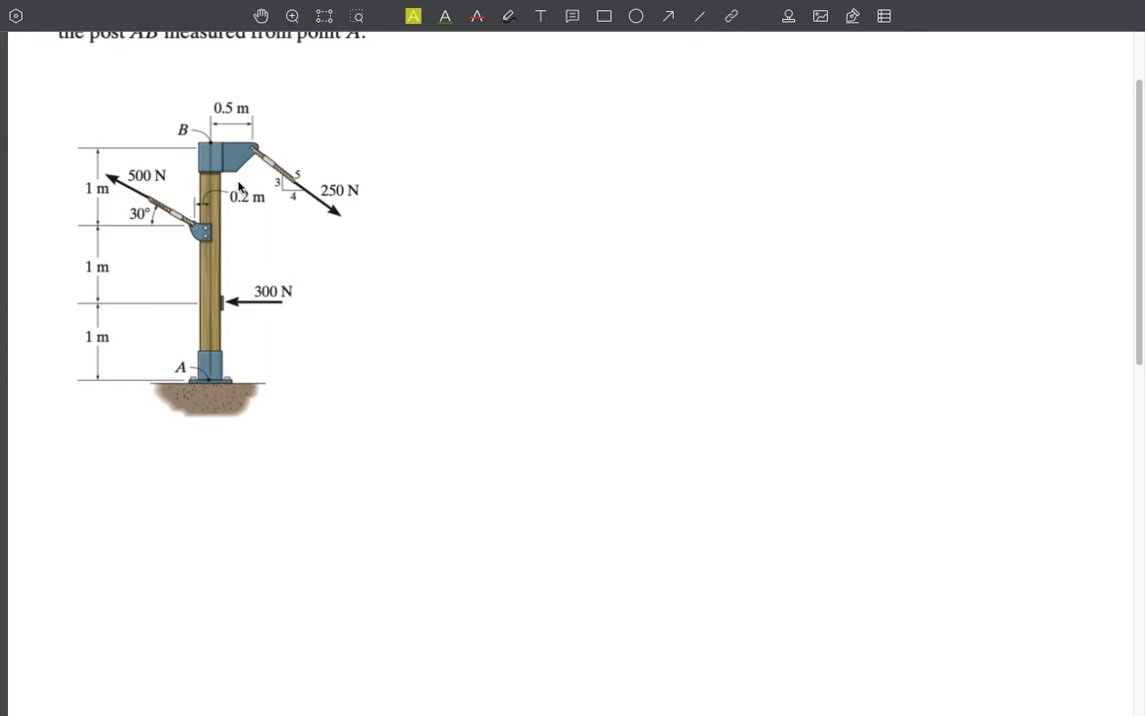
{"action": "scroll", "coordinate": [238, 186], "scroll_direction": "up", "scroll_amount": 2}
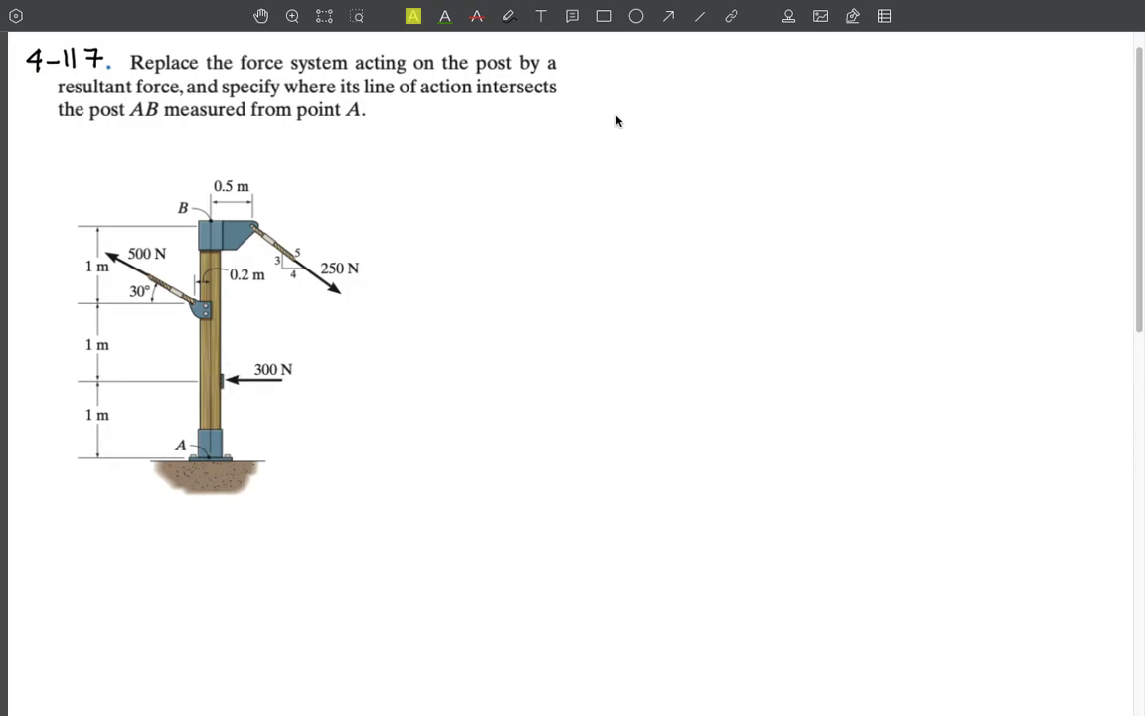
{"action": "scroll", "coordinate": [553, 91], "scroll_direction": "up", "scroll_amount": 1}
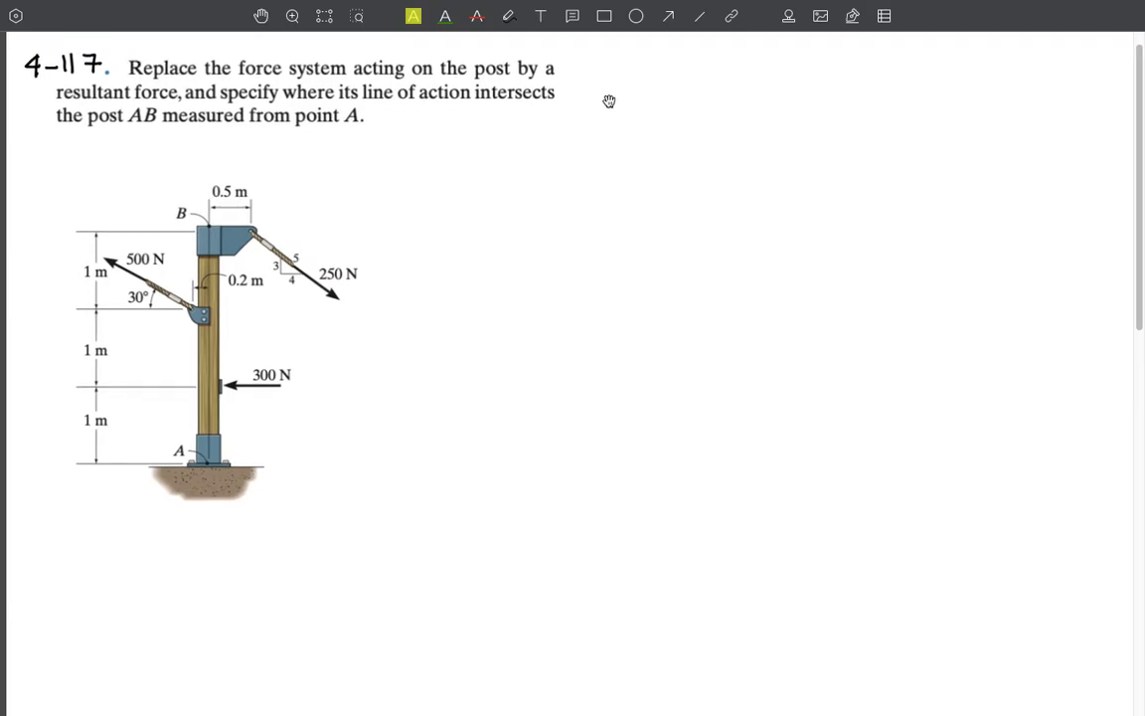
- With the Freehand pen, write a circled 1 and FR with a branching arrow beside the problem text
{"action": "left_click", "coordinate": [508, 17]}
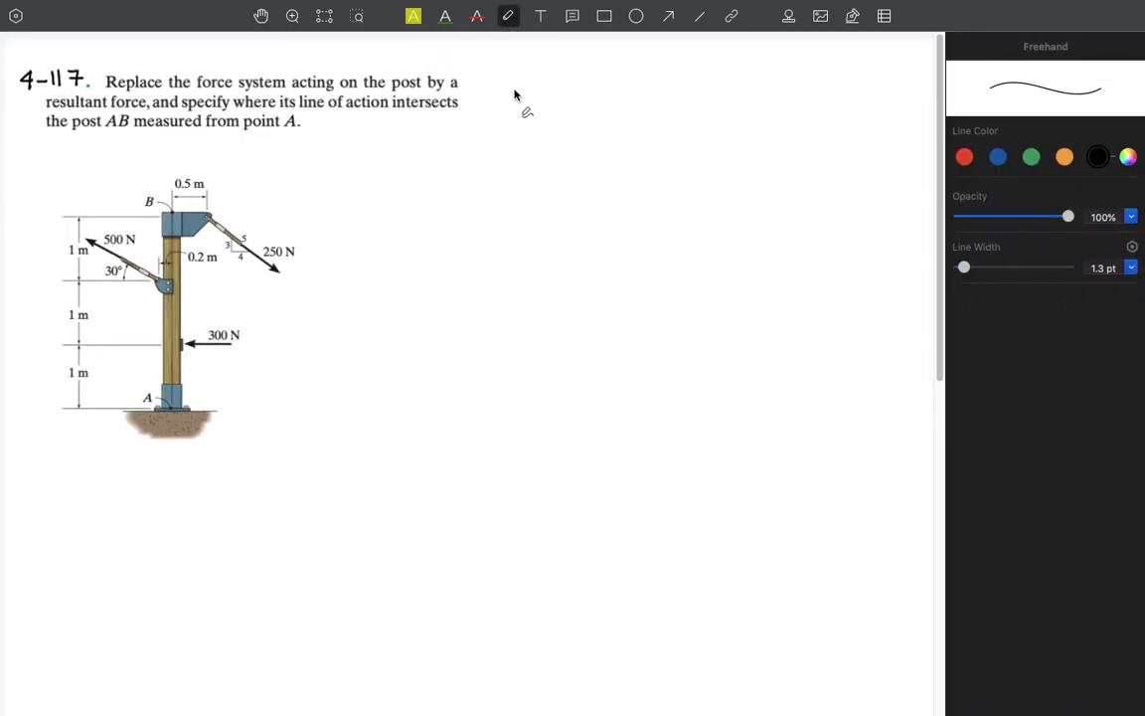
{"action": "left_click_drag", "start_coordinate": [498, 89], "coordinate": [500, 80]}
{"action": "left_click_drag", "start_coordinate": [500, 86], "coordinate": [501, 104]}
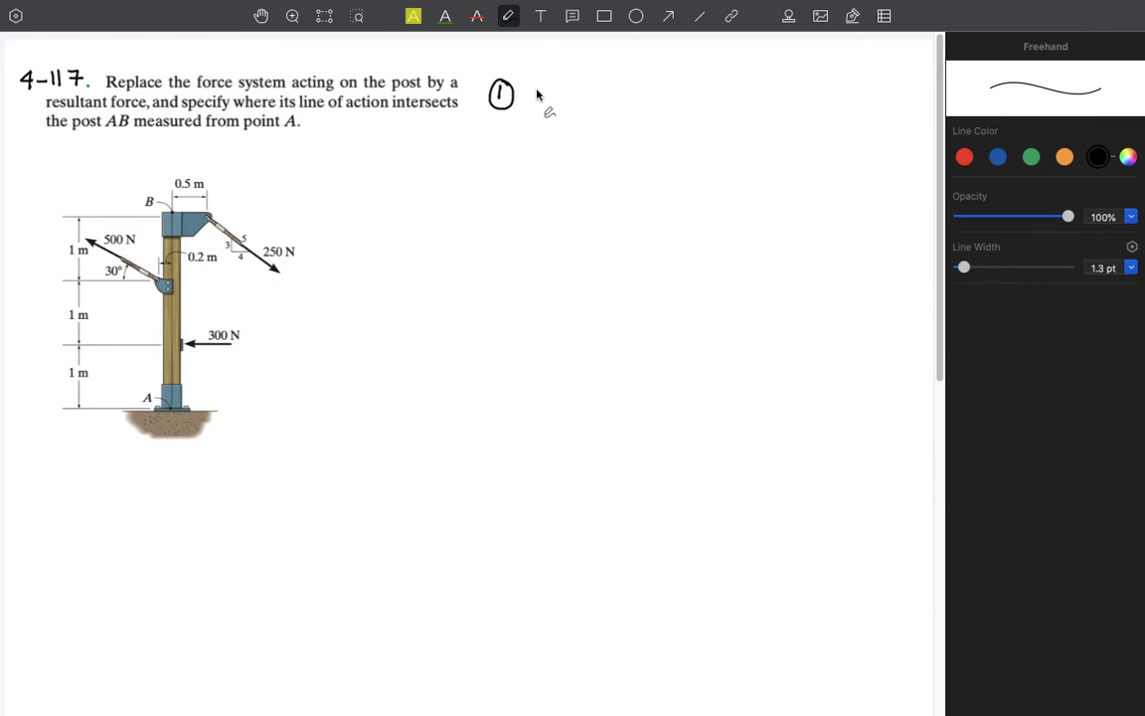
{"action": "mouse_move", "coordinate": [536, 89]}
{"action": "left_mouse_down"}
{"action": "mouse_move", "coordinate": [536, 111]}
{"action": "mouse_move", "coordinate": [550, 87]}
{"action": "mouse_move", "coordinate": [549, 106]}
{"action": "mouse_move", "coordinate": [567, 111]}
{"action": "left_mouse_up"}
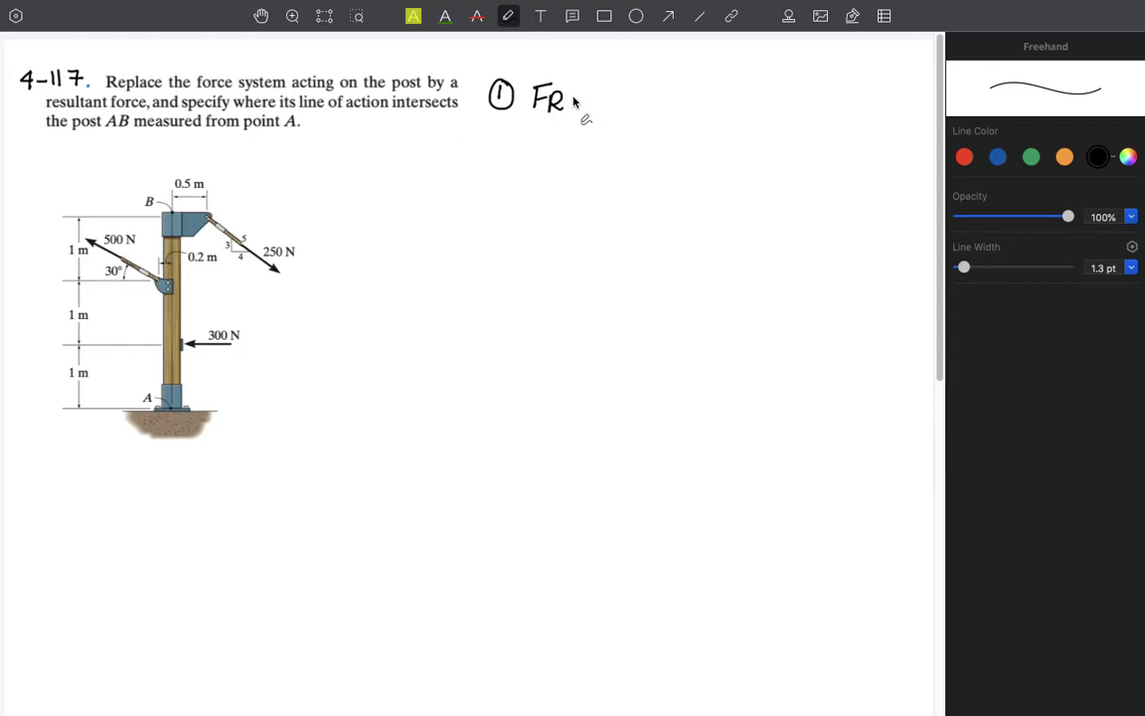
{"action": "mouse_move", "coordinate": [573, 102]}
{"action": "left_mouse_down"}
{"action": "mouse_move", "coordinate": [610, 84]}
{"action": "mouse_move", "coordinate": [570, 101]}
{"action": "mouse_move", "coordinate": [599, 121]}
{"action": "mouse_move", "coordinate": [629, 96]}
{"action": "left_mouse_up"}
- Label the branches (FR)x and (FR)y, then draw the positive x-direction arrow
{"action": "left_click_drag", "start_coordinate": [629, 79], "coordinate": [636, 88]}
{"action": "mouse_move", "coordinate": [641, 85]}
{"action": "left_mouse_down"}
{"action": "mouse_move", "coordinate": [651, 95]}
{"action": "mouse_move", "coordinate": [621, 97]}
{"action": "mouse_move", "coordinate": [681, 95]}
{"action": "left_mouse_up"}
{"action": "left_click_drag", "start_coordinate": [681, 82], "coordinate": [618, 139]}
{"action": "mouse_move", "coordinate": [629, 118]}
{"action": "left_mouse_down"}
{"action": "mouse_move", "coordinate": [630, 128]}
{"action": "mouse_move", "coordinate": [640, 117]}
{"action": "left_mouse_up"}
{"action": "left_click_drag", "start_coordinate": [630, 128], "coordinate": [643, 140]}
{"action": "mouse_move", "coordinate": [643, 123]}
{"action": "left_mouse_down"}
{"action": "mouse_move", "coordinate": [660, 145]}
{"action": "mouse_move", "coordinate": [679, 144]}
{"action": "left_mouse_up"}
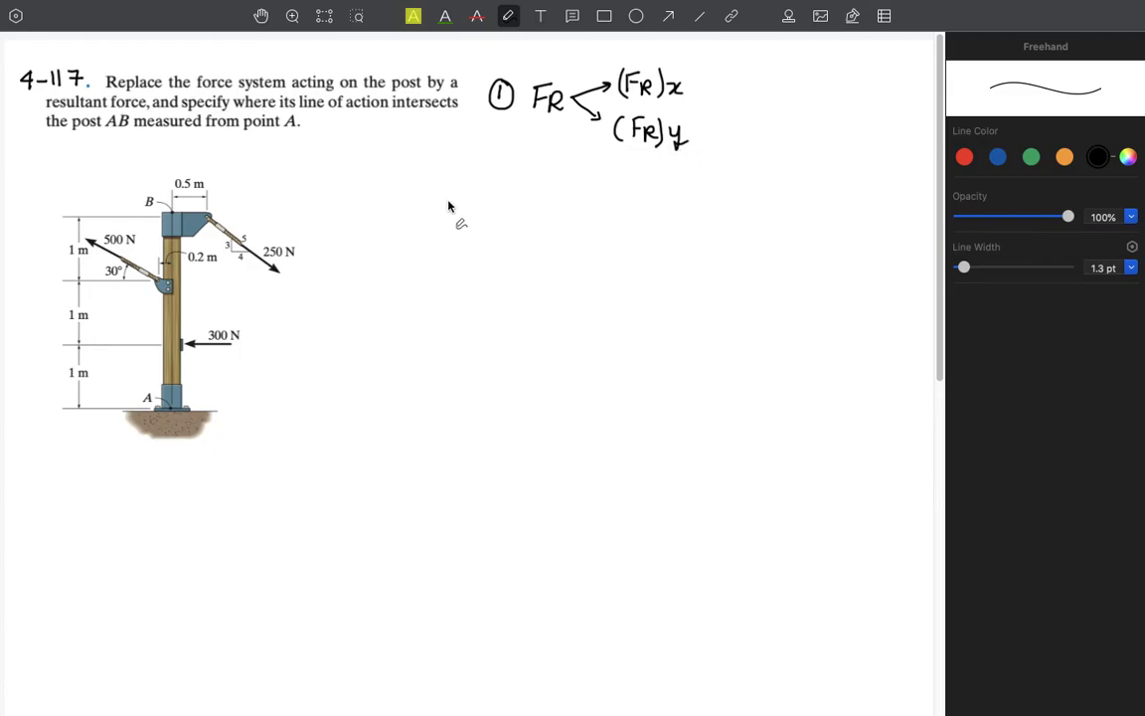
{"action": "mouse_move", "coordinate": [434, 198]}
{"action": "left_mouse_down"}
{"action": "mouse_move", "coordinate": [461, 204]}
{"action": "mouse_move", "coordinate": [457, 184]}
{"action": "mouse_move", "coordinate": [450, 197]}
{"action": "mouse_move", "coordinate": [487, 204]}
{"action": "left_mouse_up"}
- Write (FR)x = ΣFx and start the next line with an equals sign
{"action": "left_click_drag", "start_coordinate": [487, 184], "coordinate": [496, 193]}
{"action": "mouse_move", "coordinate": [501, 185]}
{"action": "left_mouse_down"}
{"action": "mouse_move", "coordinate": [501, 202]}
{"action": "mouse_move", "coordinate": [515, 204]}
{"action": "left_mouse_up"}
{"action": "mouse_move", "coordinate": [523, 186]}
{"action": "left_mouse_down"}
{"action": "mouse_move", "coordinate": [538, 201]}
{"action": "mouse_move", "coordinate": [525, 201]}
{"action": "left_mouse_up"}
{"action": "mouse_move", "coordinate": [548, 187]}
{"action": "left_mouse_down"}
{"action": "mouse_move", "coordinate": [589, 197]}
{"action": "mouse_move", "coordinate": [603, 176]}
{"action": "left_mouse_up"}
{"action": "left_click_drag", "start_coordinate": [589, 187], "coordinate": [626, 197]}
{"action": "left_click_drag", "start_coordinate": [626, 185], "coordinate": [609, 198]}
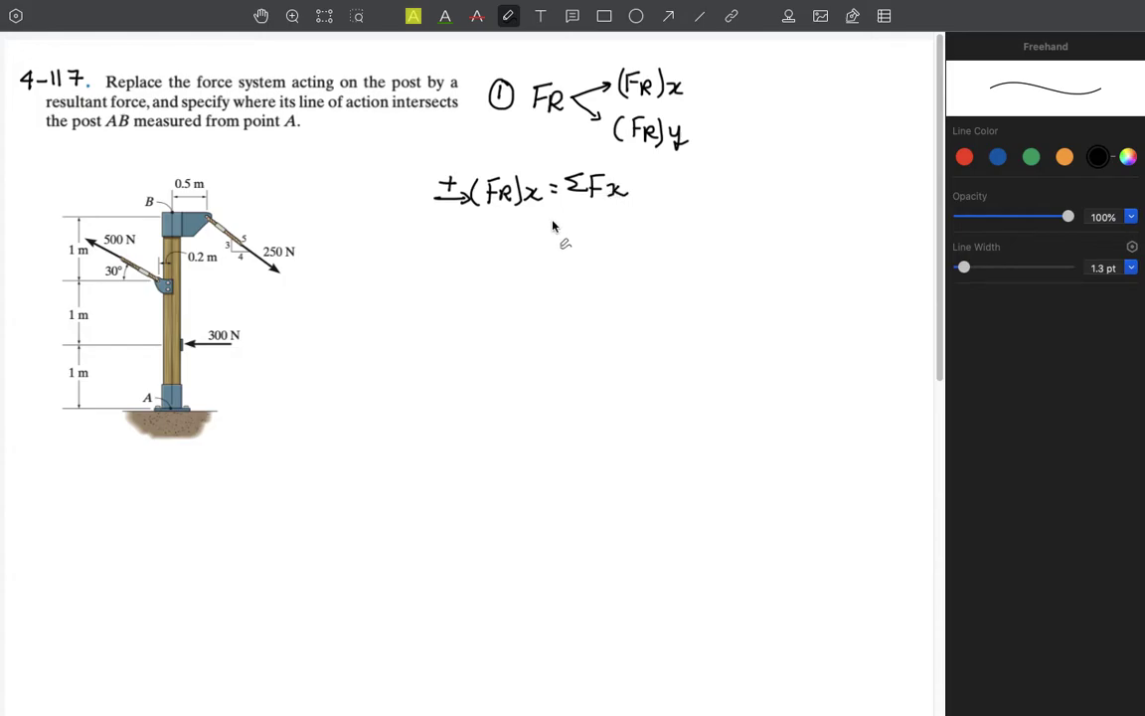
{"action": "left_click_drag", "start_coordinate": [552, 221], "coordinate": [564, 227]}
- Write the x-sum terms 250×4/5 − 500cos30 − 300
{"action": "mouse_move", "coordinate": [569, 215]}
{"action": "left_mouse_down"}
{"action": "mouse_move", "coordinate": [611, 229]}
{"action": "mouse_move", "coordinate": [632, 216]}
{"action": "mouse_move", "coordinate": [648, 228]}
{"action": "mouse_move", "coordinate": [630, 249]}
{"action": "left_mouse_up"}
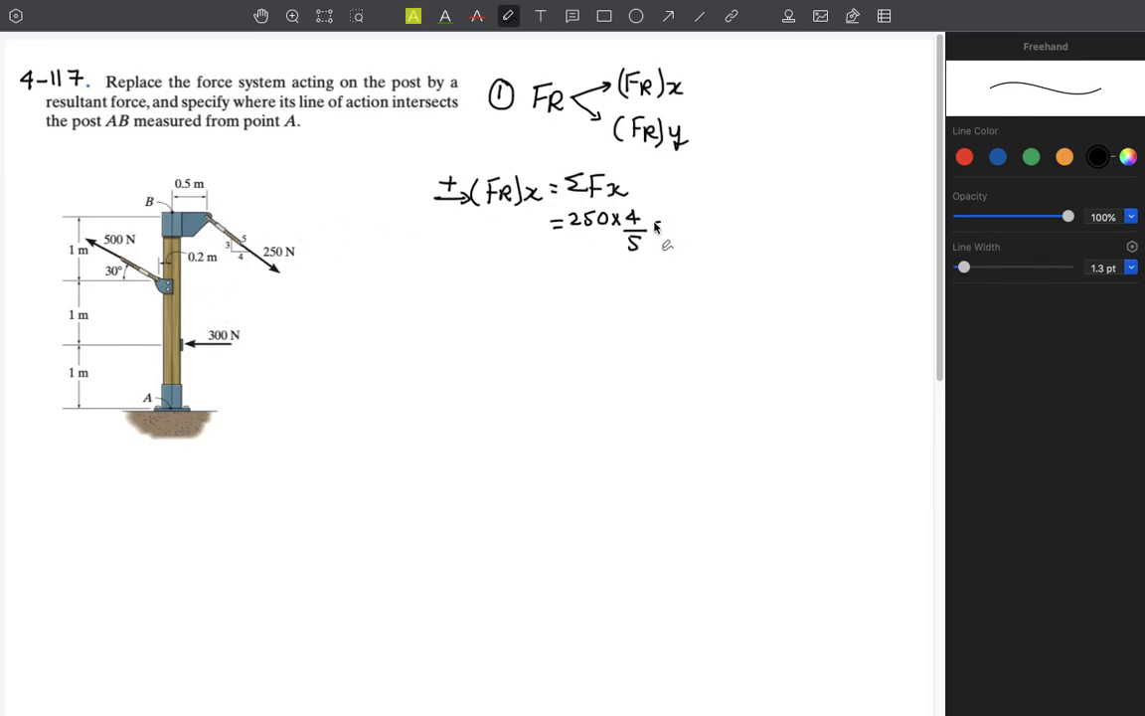
{"action": "mouse_move", "coordinate": [653, 222]}
{"action": "left_mouse_down"}
{"action": "mouse_move", "coordinate": [693, 227]}
{"action": "mouse_move", "coordinate": [708, 214]}
{"action": "mouse_move", "coordinate": [726, 227]}
{"action": "left_mouse_up"}
{"action": "mouse_move", "coordinate": [682, 208]}
{"action": "left_mouse_down"}
{"action": "mouse_move", "coordinate": [683, 225]}
{"action": "mouse_move", "coordinate": [751, 223]}
{"action": "left_mouse_up"}
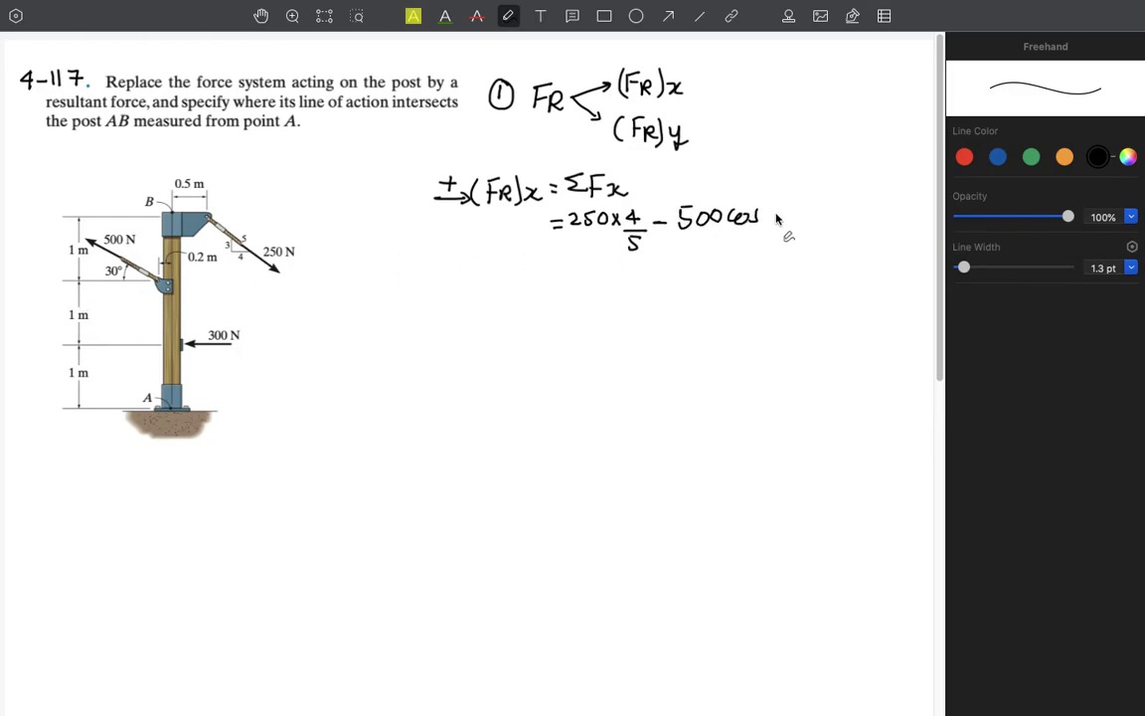
{"action": "mouse_move", "coordinate": [769, 212]}
{"action": "left_mouse_down"}
{"action": "mouse_move", "coordinate": [779, 218]}
{"action": "mouse_move", "coordinate": [769, 225]}
{"action": "mouse_move", "coordinate": [798, 211]}
{"action": "mouse_move", "coordinate": [840, 226]}
{"action": "mouse_move", "coordinate": [885, 211]}
{"action": "left_mouse_up"}
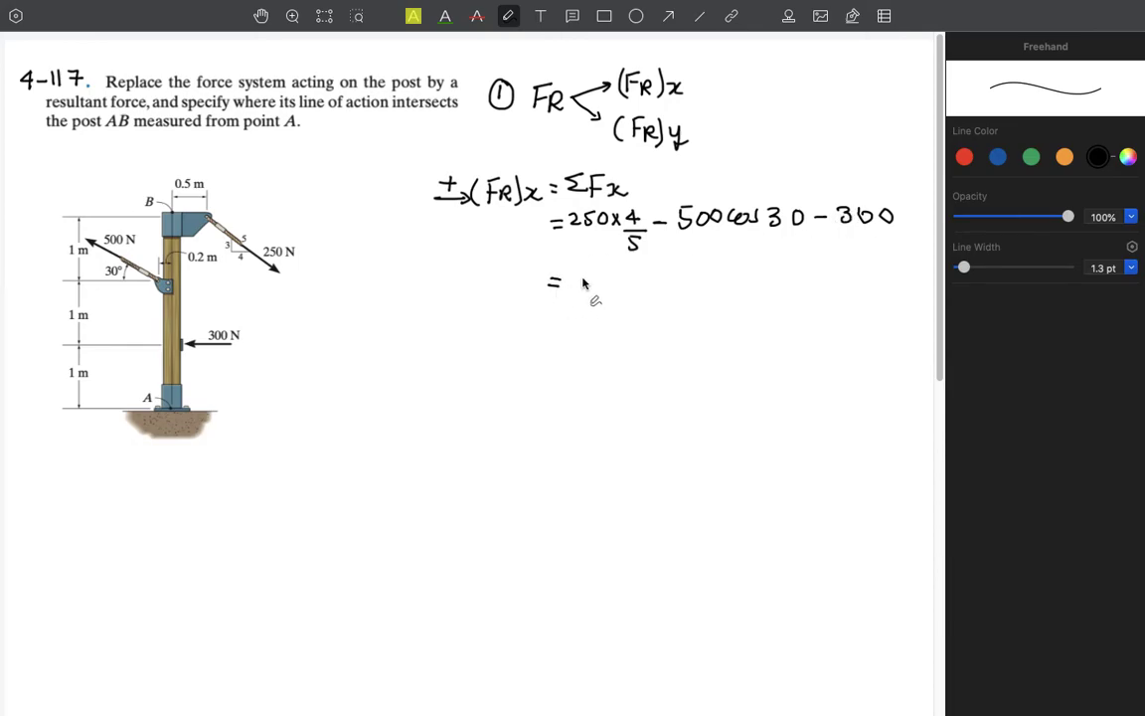
- Write the result −533.01 N = 533.01 with a leftward arrow
{"action": "mouse_move", "coordinate": [578, 281]}
{"action": "left_mouse_down"}
{"action": "mouse_move", "coordinate": [599, 285]}
{"action": "mouse_move", "coordinate": [604, 269]}
{"action": "mouse_move", "coordinate": [610, 286]}
{"action": "mouse_move", "coordinate": [642, 271]}
{"action": "mouse_move", "coordinate": [657, 284]}
{"action": "left_mouse_up"}
{"action": "left_click", "coordinate": [632, 283]}
{"action": "mouse_move", "coordinate": [669, 272]}
{"action": "left_mouse_down"}
{"action": "mouse_move", "coordinate": [670, 286]}
{"action": "mouse_move", "coordinate": [683, 269]}
{"action": "mouse_move", "coordinate": [737, 288]}
{"action": "mouse_move", "coordinate": [747, 273]}
{"action": "mouse_move", "coordinate": [754, 286]}
{"action": "mouse_move", "coordinate": [791, 275]}
{"action": "mouse_move", "coordinate": [798, 285]}
{"action": "left_mouse_up"}
{"action": "left_click", "coordinate": [782, 283]}
{"action": "mouse_move", "coordinate": [810, 280]}
{"action": "left_mouse_down"}
{"action": "mouse_move", "coordinate": [845, 282]}
{"action": "mouse_move", "coordinate": [810, 280]}
{"action": "mouse_move", "coordinate": [821, 287]}
{"action": "left_mouse_up"}
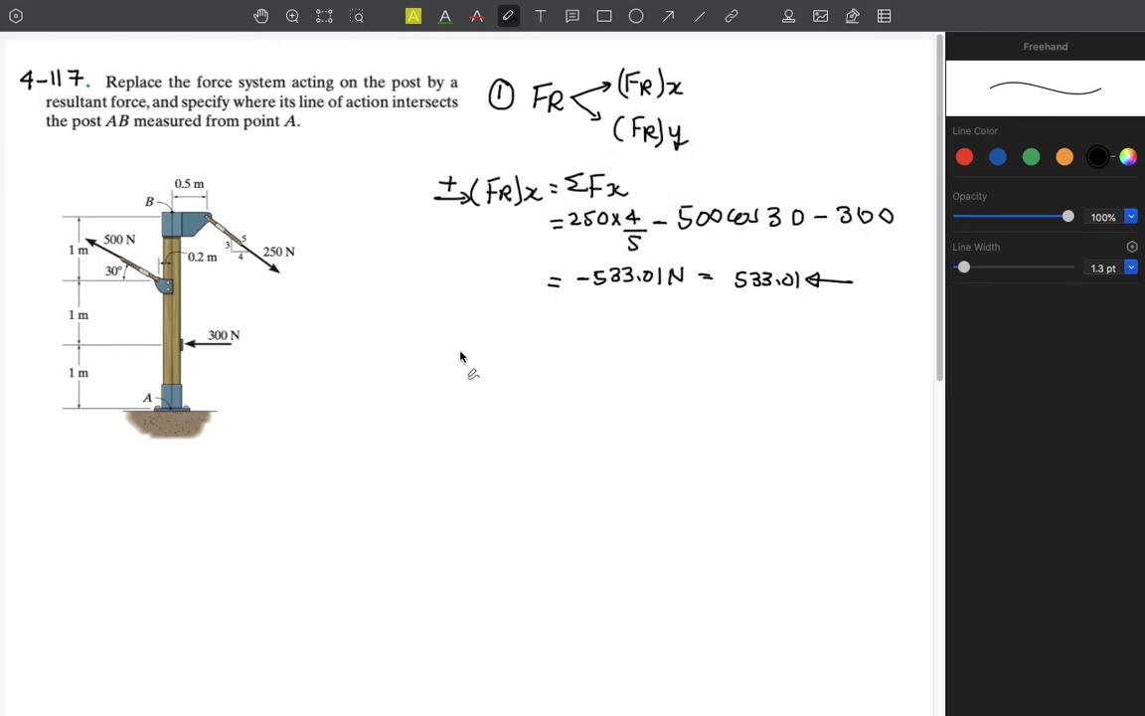
- Draw the positive upward arrow and write (FR)y = ΣFy with an equals sign below
{"action": "left_click_drag", "start_coordinate": [458, 353], "coordinate": [456, 316]}
{"action": "mouse_move", "coordinate": [456, 316]}
{"action": "left_mouse_down"}
{"action": "mouse_move", "coordinate": [468, 348]}
{"action": "mouse_move", "coordinate": [495, 325]}
{"action": "mouse_move", "coordinate": [488, 337]}
{"action": "left_mouse_up"}
{"action": "mouse_move", "coordinate": [493, 348]}
{"action": "left_mouse_down"}
{"action": "mouse_move", "coordinate": [521, 360]}
{"action": "mouse_move", "coordinate": [543, 335]}
{"action": "left_mouse_up"}
{"action": "mouse_move", "coordinate": [536, 343]}
{"action": "left_mouse_down"}
{"action": "mouse_move", "coordinate": [559, 323]}
{"action": "mouse_move", "coordinate": [571, 338]}
{"action": "mouse_move", "coordinate": [618, 324]}
{"action": "mouse_move", "coordinate": [617, 345]}
{"action": "left_mouse_up"}
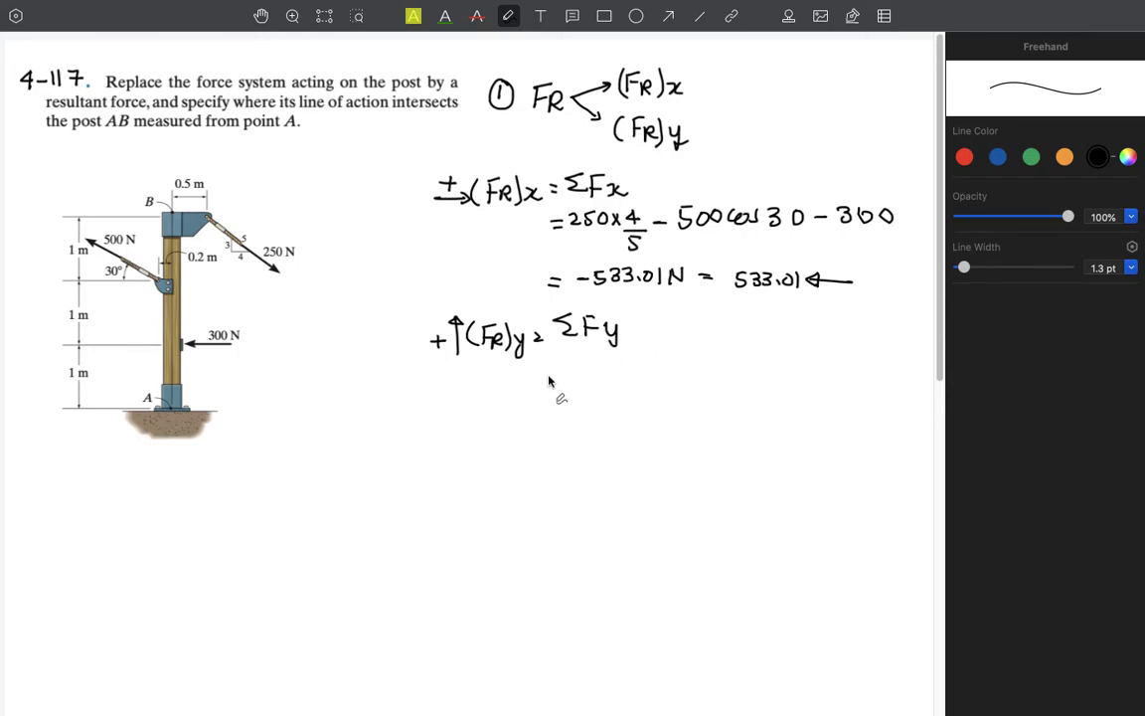
{"action": "left_click_drag", "start_coordinate": [541, 379], "coordinate": [552, 380]}
{"action": "left_click_drag", "start_coordinate": [541, 386], "coordinate": [552, 386]}
- Write the y-sum terms −250×3/5 + 500sin30
{"action": "mouse_move", "coordinate": [569, 375]}
{"action": "left_mouse_down"}
{"action": "mouse_move", "coordinate": [603, 382]}
{"action": "mouse_move", "coordinate": [613, 370]}
{"action": "left_mouse_up"}
{"action": "left_click_drag", "start_coordinate": [639, 367], "coordinate": [641, 383]}
{"action": "mouse_move", "coordinate": [644, 384]}
{"action": "left_mouse_down"}
{"action": "mouse_move", "coordinate": [664, 384]}
{"action": "mouse_move", "coordinate": [647, 398]}
{"action": "mouse_move", "coordinate": [658, 388]}
{"action": "left_mouse_up"}
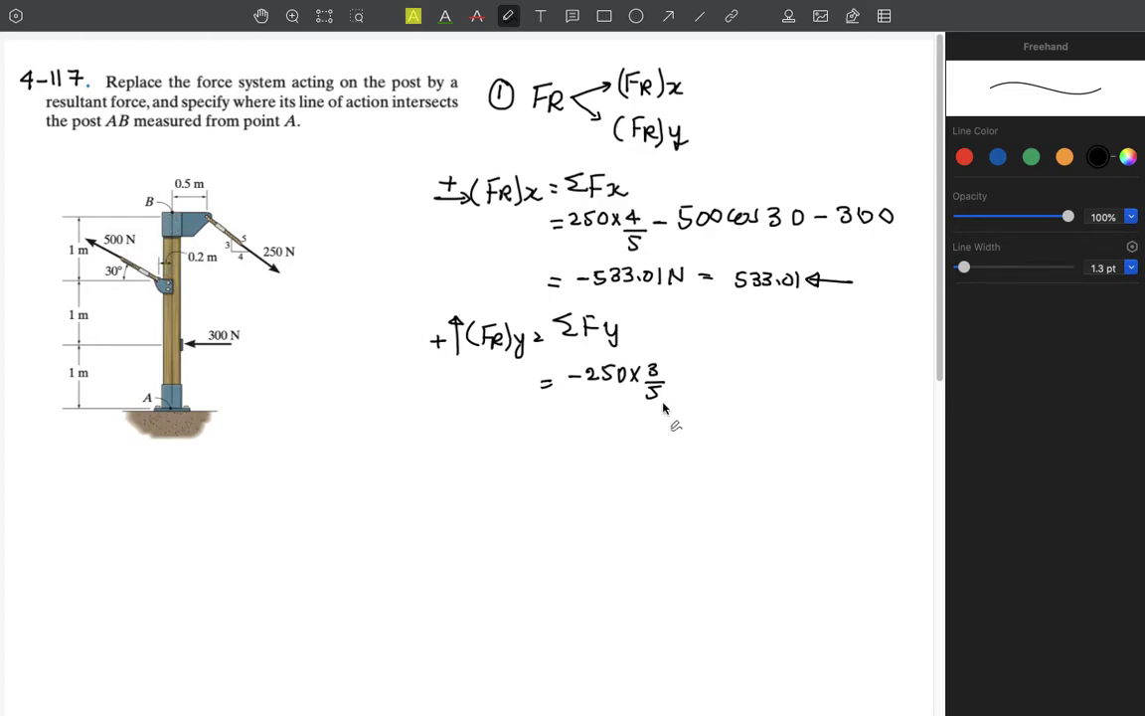
{"action": "mouse_move", "coordinate": [675, 376]}
{"action": "left_mouse_down"}
{"action": "mouse_move", "coordinate": [709, 382]}
{"action": "mouse_move", "coordinate": [717, 372]}
{"action": "mouse_move", "coordinate": [782, 370]}
{"action": "left_mouse_up"}
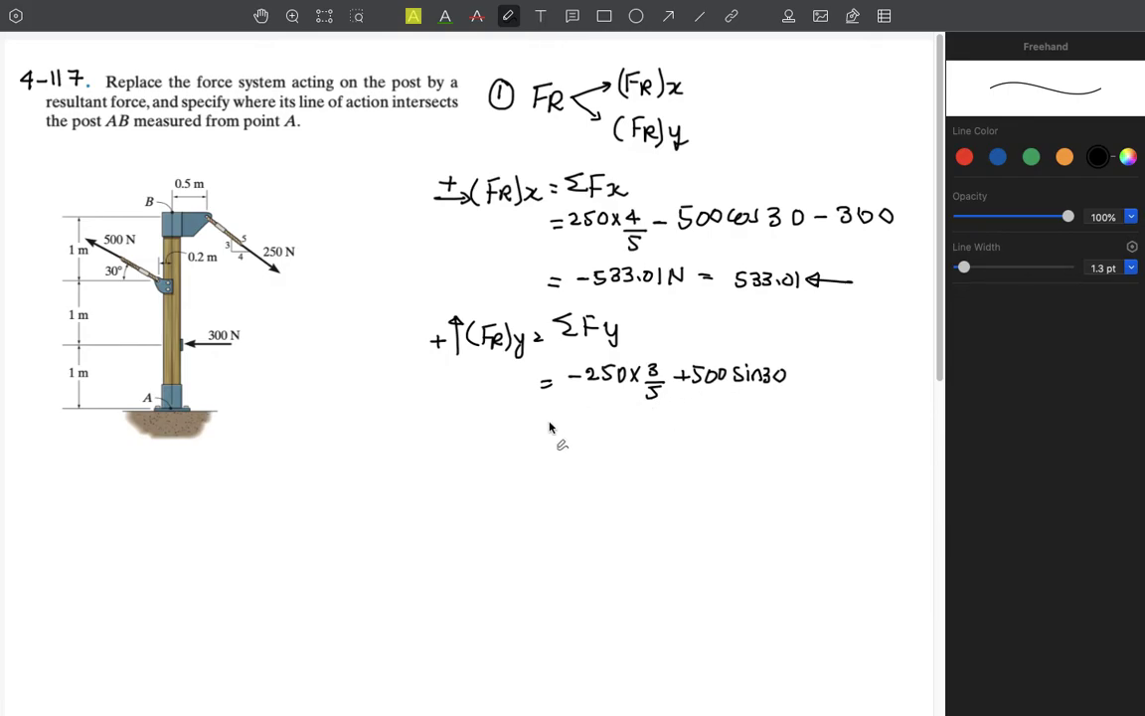
- Write the y result = 100 N upward and begin FR = √ underneath
{"action": "left_click_drag", "start_coordinate": [550, 422], "coordinate": [559, 421]}
{"action": "left_click_drag", "start_coordinate": [549, 426], "coordinate": [593, 436]}
{"action": "mouse_move", "coordinate": [607, 418]}
{"action": "left_mouse_down"}
{"action": "mouse_move", "coordinate": [600, 429]}
{"action": "mouse_move", "coordinate": [622, 419]}
{"action": "mouse_move", "coordinate": [634, 433]}
{"action": "mouse_move", "coordinate": [647, 418]}
{"action": "mouse_move", "coordinate": [662, 430]}
{"action": "mouse_move", "coordinate": [669, 410]}
{"action": "left_mouse_up"}
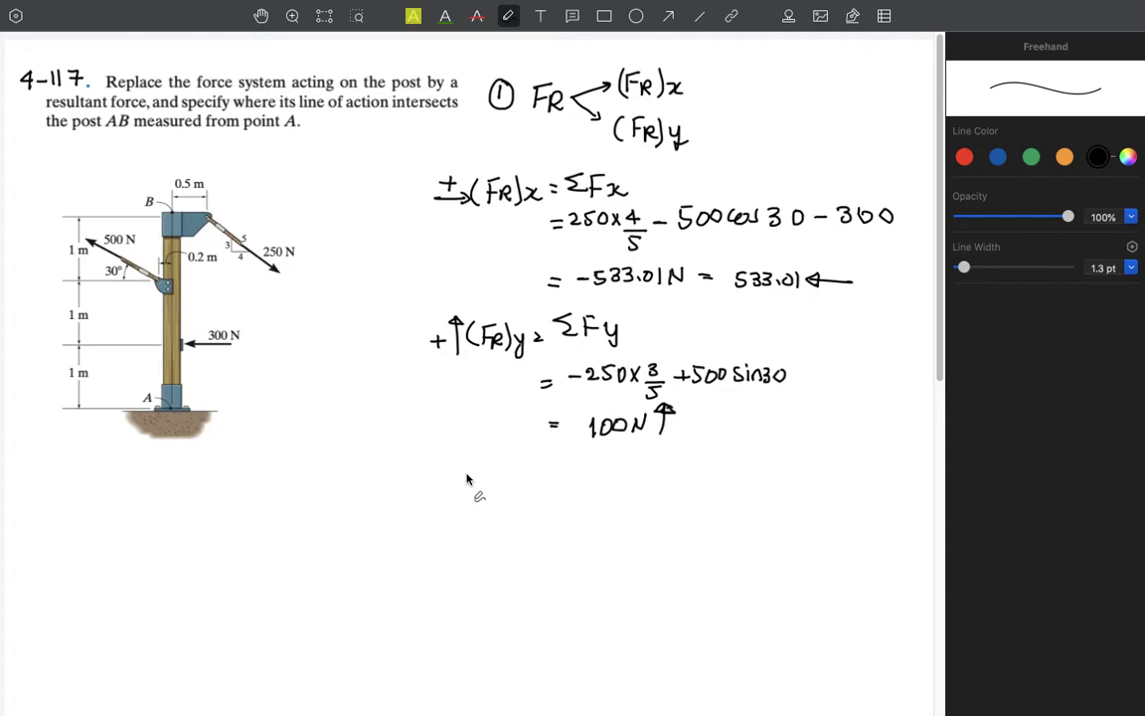
{"action": "left_click_drag", "start_coordinate": [448, 479], "coordinate": [448, 498]}
{"action": "mouse_move", "coordinate": [447, 479]}
{"action": "left_mouse_down"}
{"action": "mouse_move", "coordinate": [474, 497]}
{"action": "mouse_move", "coordinate": [491, 487]}
{"action": "left_mouse_up"}
{"action": "mouse_move", "coordinate": [480, 492]}
{"action": "left_mouse_down"}
{"action": "mouse_move", "coordinate": [519, 454]}
{"action": "mouse_move", "coordinate": [682, 453]}
{"action": "left_mouse_up"}
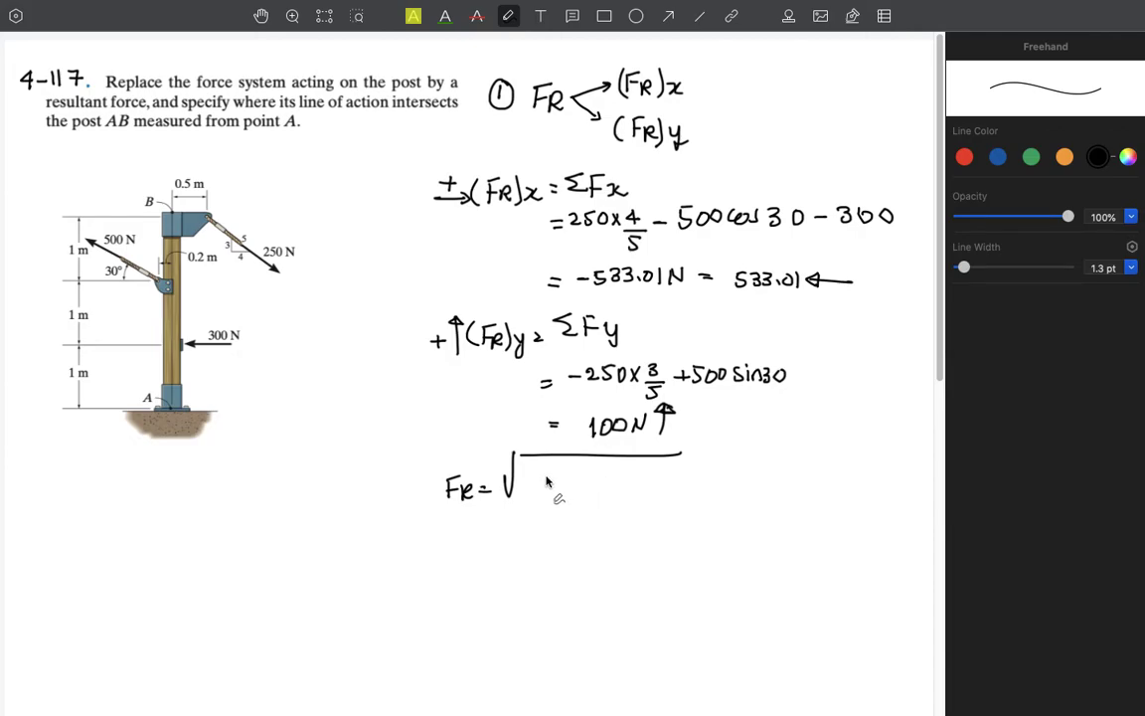
- Complete the magnitude as √(533.01² + 100²) = 542 N
{"action": "mouse_move", "coordinate": [537, 474]}
{"action": "left_mouse_down"}
{"action": "mouse_move", "coordinate": [529, 488]}
{"action": "mouse_move", "coordinate": [571, 476]}
{"action": "mouse_move", "coordinate": [583, 487]}
{"action": "mouse_move", "coordinate": [592, 467]}
{"action": "mouse_move", "coordinate": [602, 489]}
{"action": "mouse_move", "coordinate": [647, 477]}
{"action": "left_mouse_up"}
{"action": "left_click_drag", "start_coordinate": [651, 463], "coordinate": [688, 478]}
{"action": "mouse_move", "coordinate": [680, 485]}
{"action": "left_mouse_down"}
{"action": "mouse_move", "coordinate": [708, 478]}
{"action": "mouse_move", "coordinate": [704, 487]}
{"action": "mouse_move", "coordinate": [722, 469]}
{"action": "mouse_move", "coordinate": [736, 489]}
{"action": "mouse_move", "coordinate": [787, 485]}
{"action": "mouse_move", "coordinate": [790, 465]}
{"action": "left_mouse_up"}
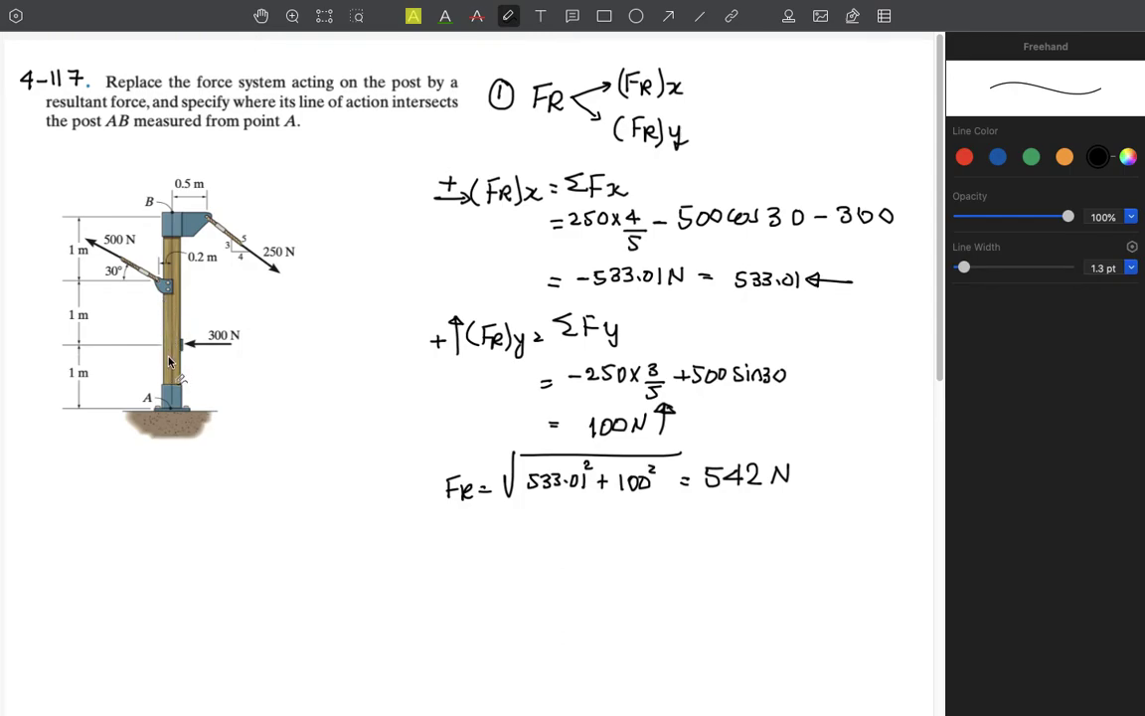
- Draw a leftward arrow labelled 533 and an upward arrow labelled 100N on the post
{"action": "mouse_move", "coordinate": [173, 356]}
{"action": "left_mouse_down"}
{"action": "mouse_move", "coordinate": [117, 358]}
{"action": "mouse_move", "coordinate": [126, 364]}
{"action": "left_mouse_up"}
{"action": "mouse_move", "coordinate": [130, 380]}
{"action": "left_mouse_down"}
{"action": "mouse_move", "coordinate": [134, 366]}
{"action": "mouse_move", "coordinate": [139, 381]}
{"action": "left_mouse_up"}
{"action": "left_click_drag", "start_coordinate": [175, 356], "coordinate": [181, 320]}
{"action": "left_click_drag", "start_coordinate": [196, 307], "coordinate": [206, 303]}
{"action": "left_click_drag", "start_coordinate": [212, 309], "coordinate": [222, 300]}
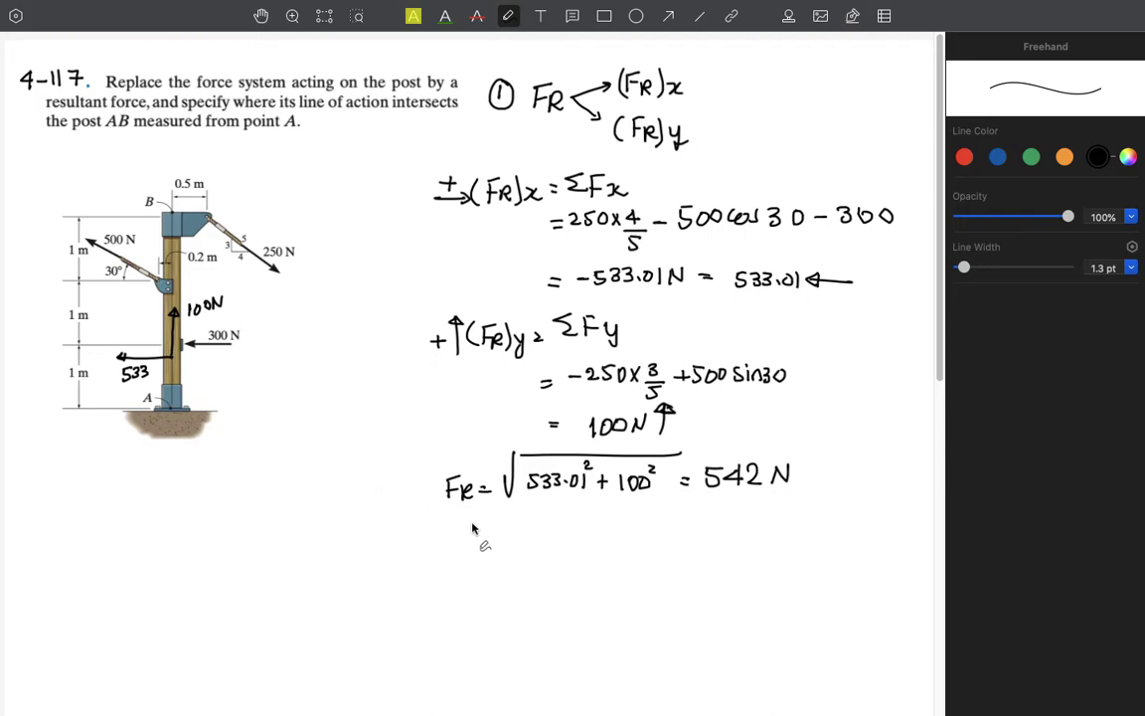
- Write θ = tan⁻¹(100/533) = 10.6° and sketch the resultant line leaning up-left from the post
{"action": "mouse_move", "coordinate": [463, 539]}
{"action": "left_mouse_down"}
{"action": "mouse_move", "coordinate": [511, 547]}
{"action": "mouse_move", "coordinate": [557, 527]}
{"action": "mouse_move", "coordinate": [562, 541]}
{"action": "left_mouse_up"}
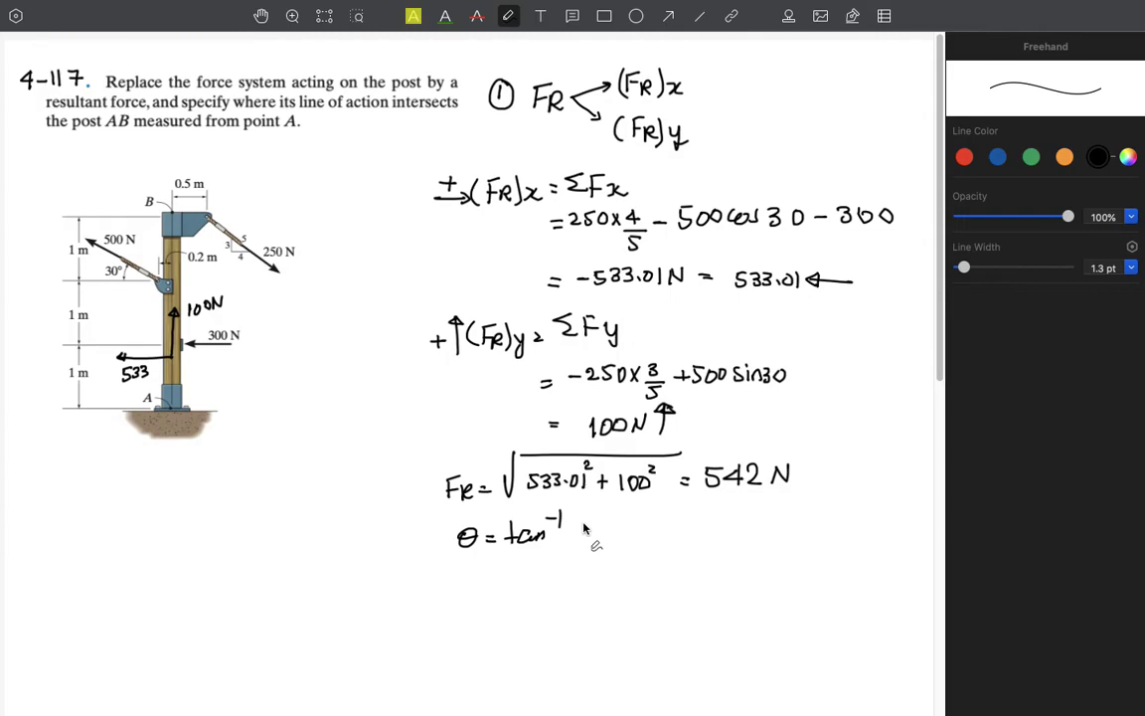
{"action": "left_click_drag", "start_coordinate": [581, 519], "coordinate": [582, 533]}
{"action": "mouse_move", "coordinate": [594, 519]}
{"action": "left_mouse_down"}
{"action": "mouse_move", "coordinate": [565, 543]}
{"action": "mouse_move", "coordinate": [599, 540]}
{"action": "mouse_move", "coordinate": [581, 556]}
{"action": "mouse_move", "coordinate": [584, 569]}
{"action": "mouse_move", "coordinate": [574, 553]}
{"action": "mouse_move", "coordinate": [591, 548]}
{"action": "mouse_move", "coordinate": [611, 559]}
{"action": "mouse_move", "coordinate": [646, 533]}
{"action": "mouse_move", "coordinate": [715, 516]}
{"action": "left_mouse_up"}
{"action": "left_click", "coordinate": [693, 540]}
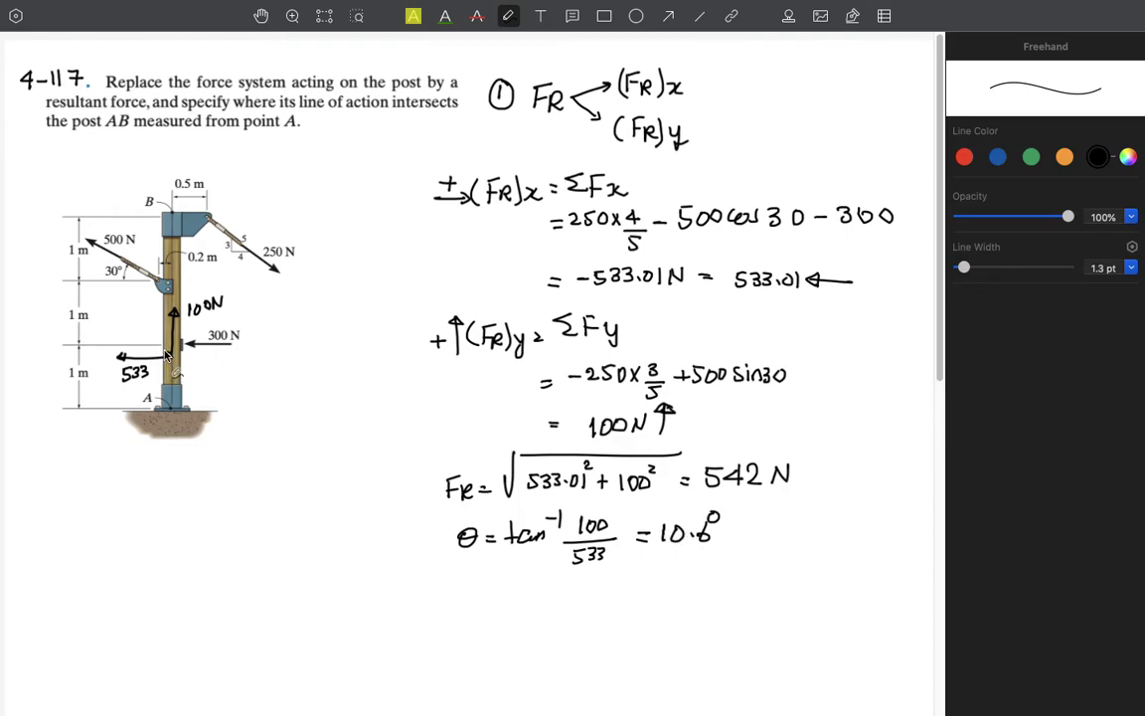
{"action": "mouse_move", "coordinate": [169, 355]}
{"action": "left_mouse_down"}
{"action": "mouse_move", "coordinate": [111, 336]}
{"action": "mouse_move", "coordinate": [126, 345]}
{"action": "left_mouse_up"}
- Label the resultant 524N, add N to 533, and mark the 10.6° angle, zooming to check
{"action": "mouse_move", "coordinate": [103, 308]}
{"action": "left_mouse_down"}
{"action": "mouse_move", "coordinate": [109, 320]}
{"action": "mouse_move", "coordinate": [145, 310]}
{"action": "left_mouse_up"}
{"action": "left_click_drag", "start_coordinate": [145, 364], "coordinate": [155, 371]}
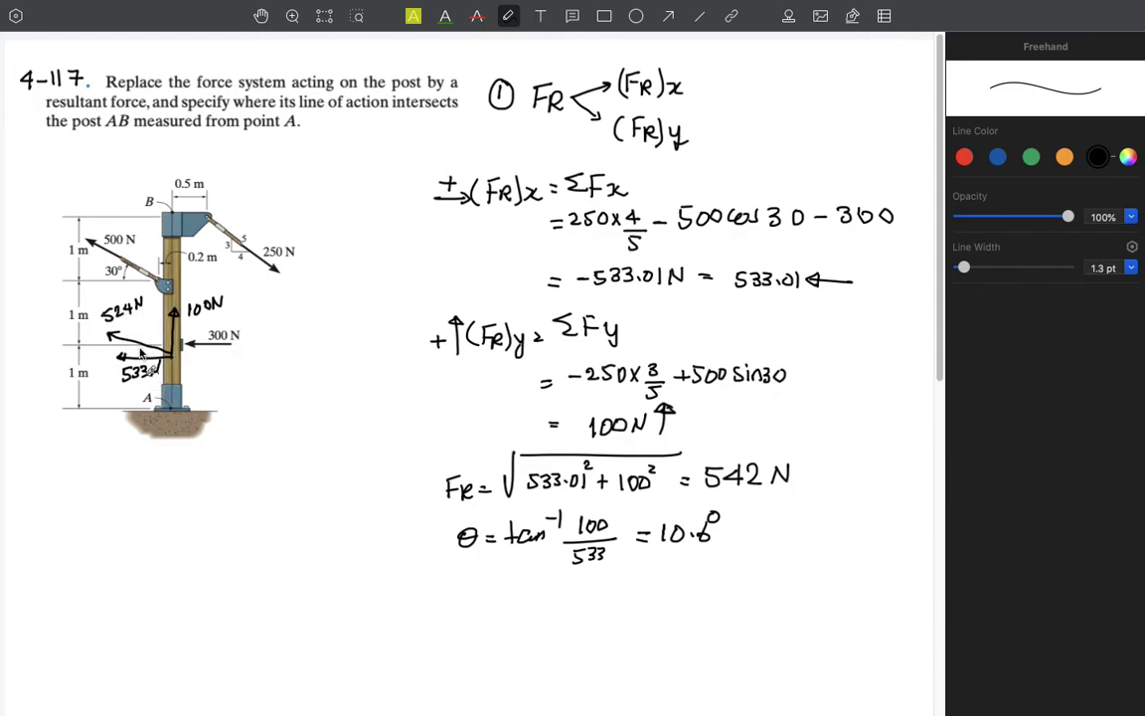
{"action": "mouse_move", "coordinate": [98, 343]}
{"action": "left_mouse_down"}
{"action": "mouse_move", "coordinate": [97, 356]}
{"action": "mouse_move", "coordinate": [119, 354]}
{"action": "left_mouse_up"}
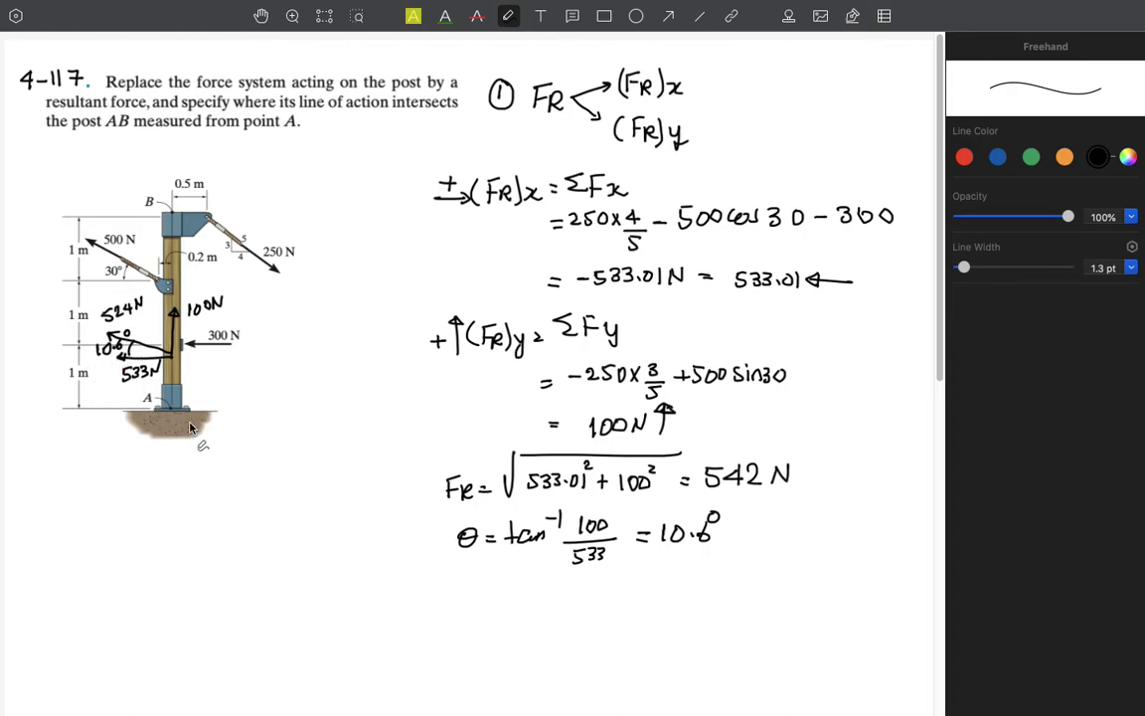
{"action": "scroll", "coordinate": [96, 386], "scroll_direction": "up", "scroll_amount": 5}
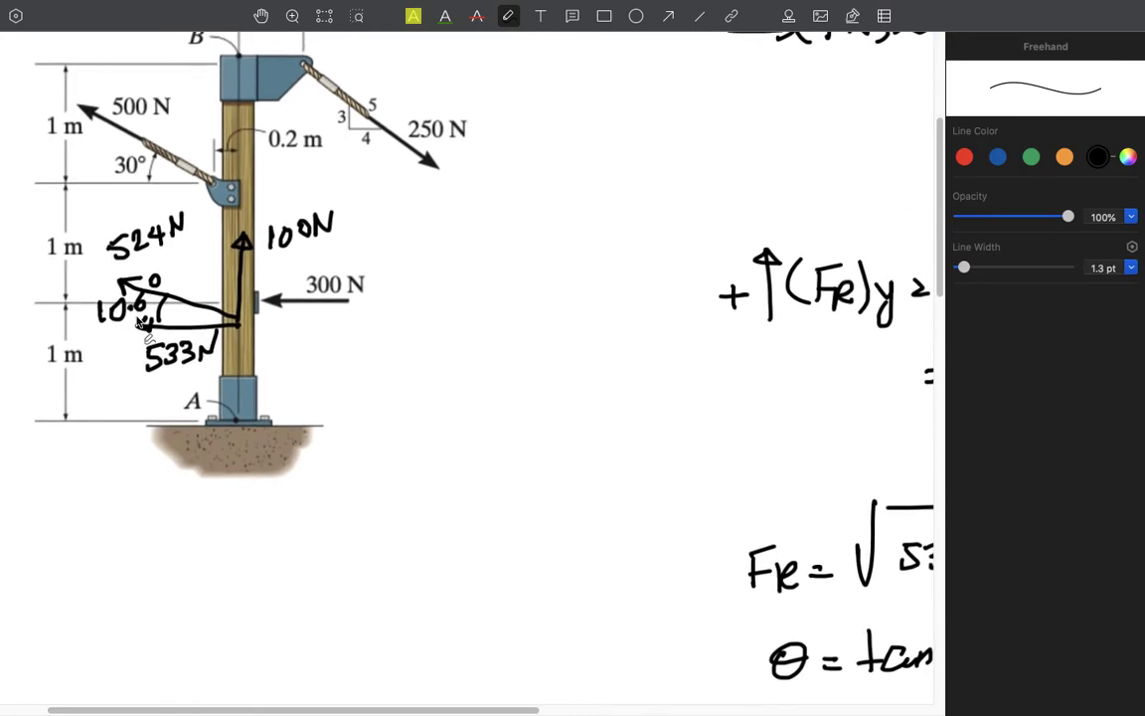
{"action": "scroll", "coordinate": [147, 318], "scroll_direction": "down", "scroll_amount": 5}
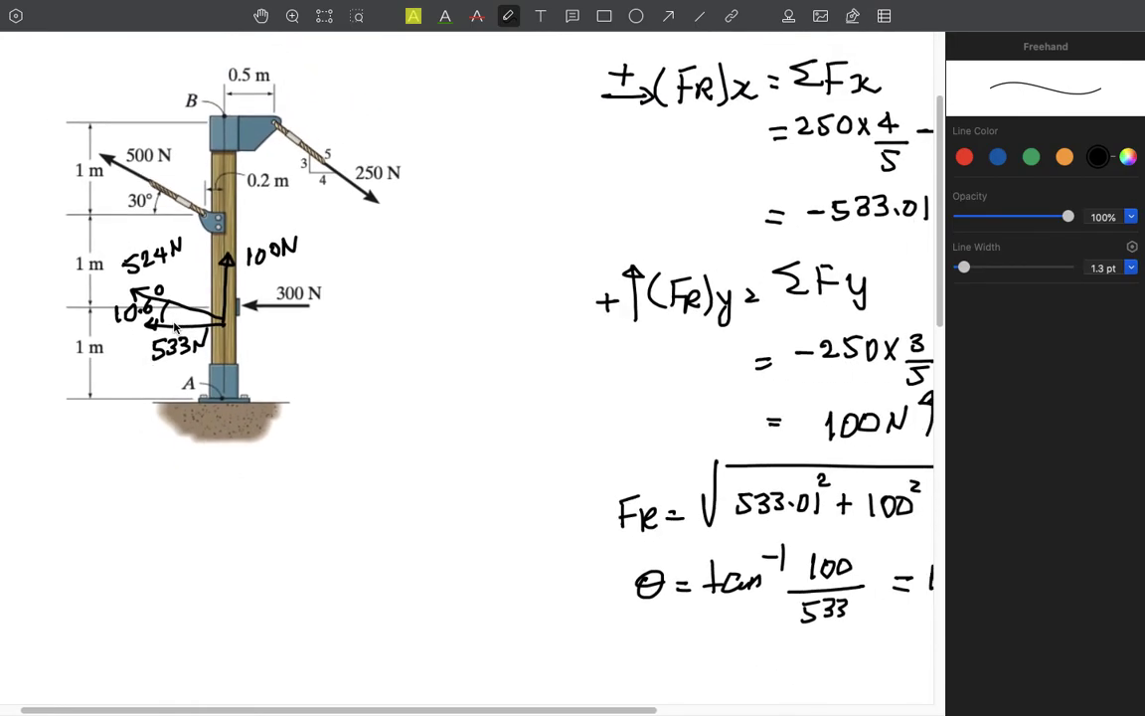
{"action": "scroll", "coordinate": [144, 342], "scroll_direction": "down", "scroll_amount": 3}
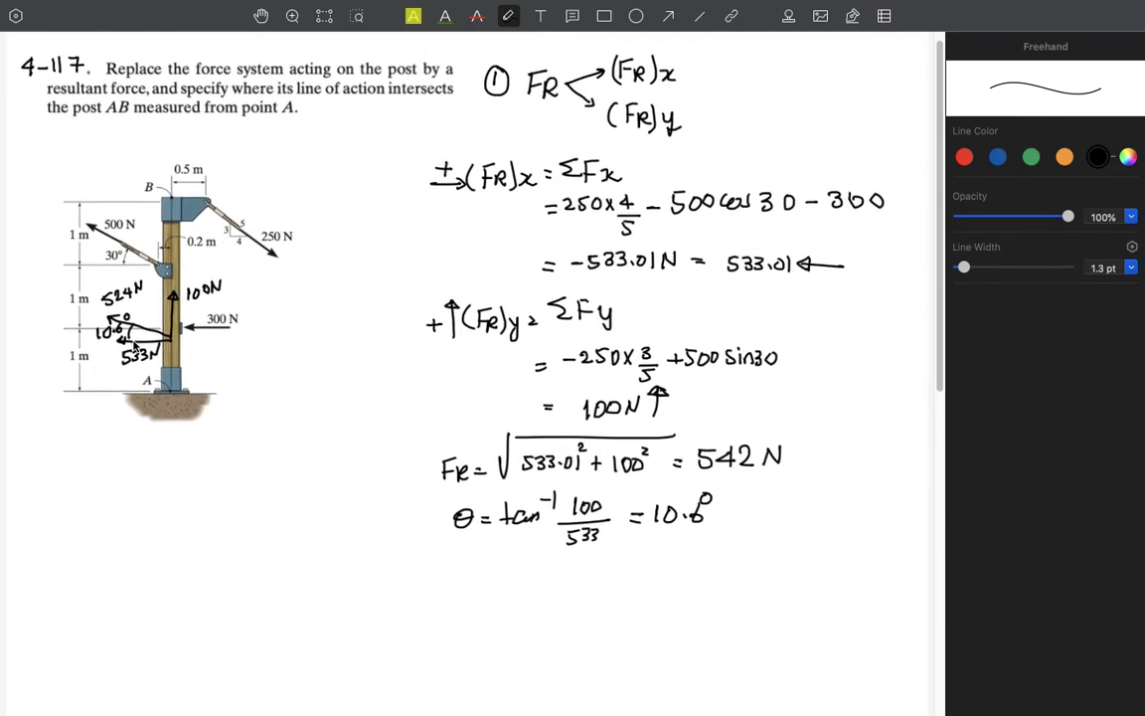
{"action": "scroll", "coordinate": [133, 342], "scroll_direction": "down", "scroll_amount": 3}
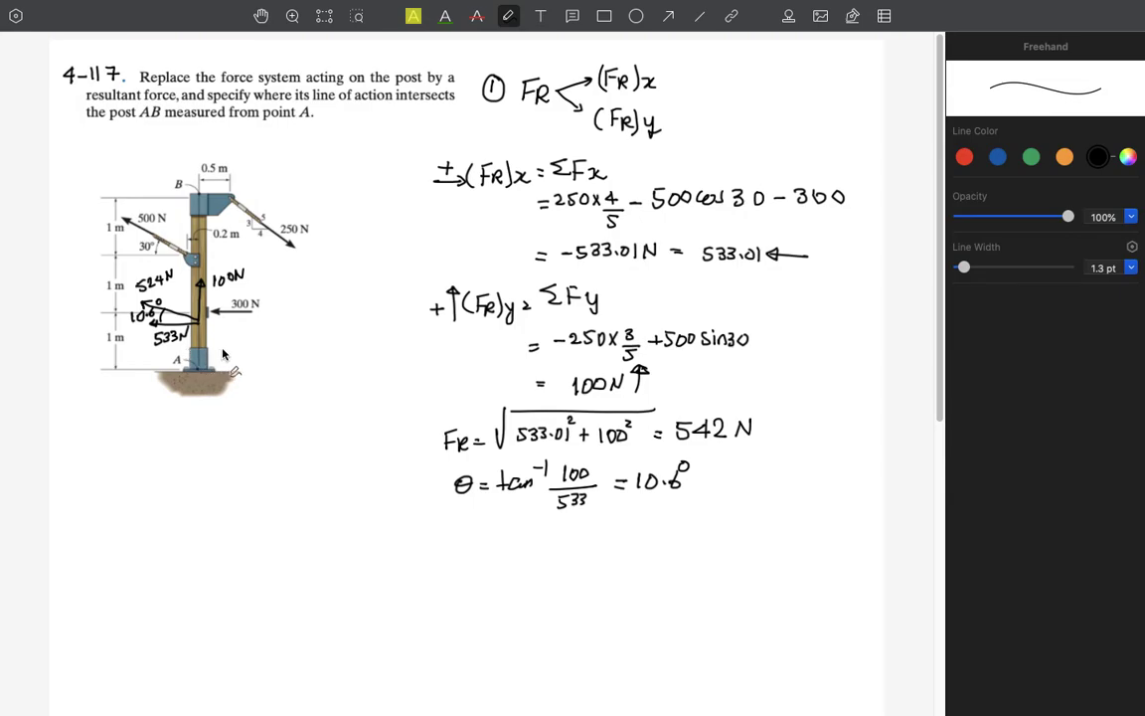
- Switch the ink to blue and draw an arrow labelled d up the post from point A
{"action": "left_click", "coordinate": [999, 157]}
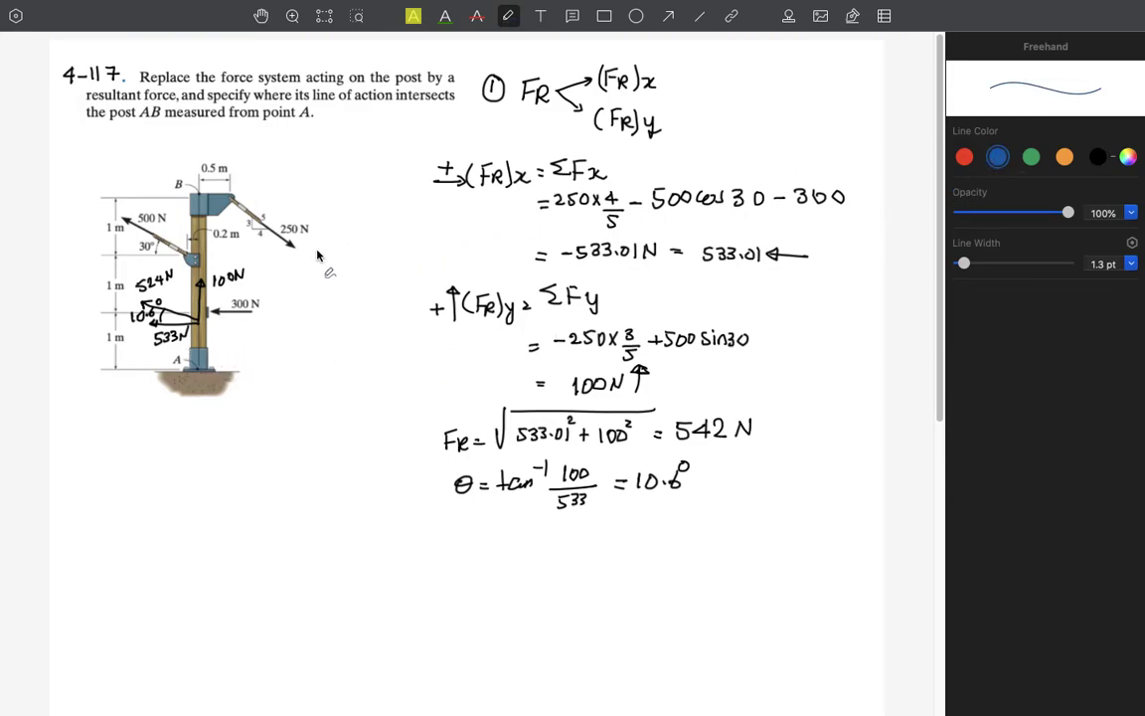
{"action": "key", "text": "super+minus"}
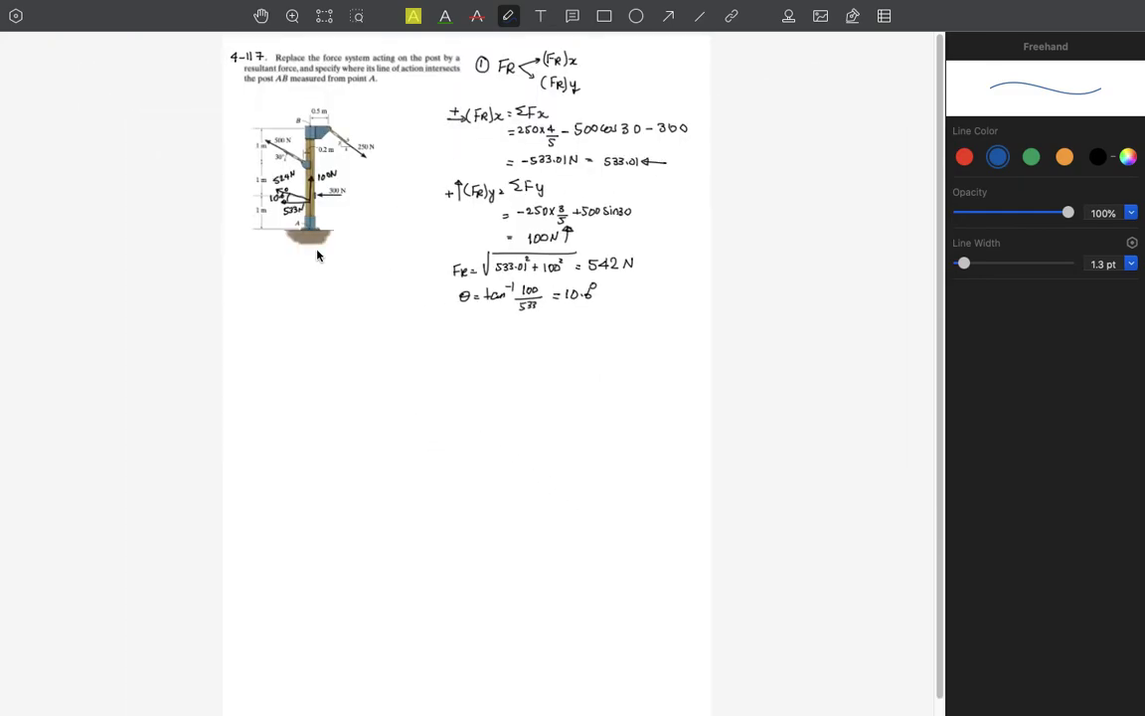
{"action": "key", "text": "super+plus"}
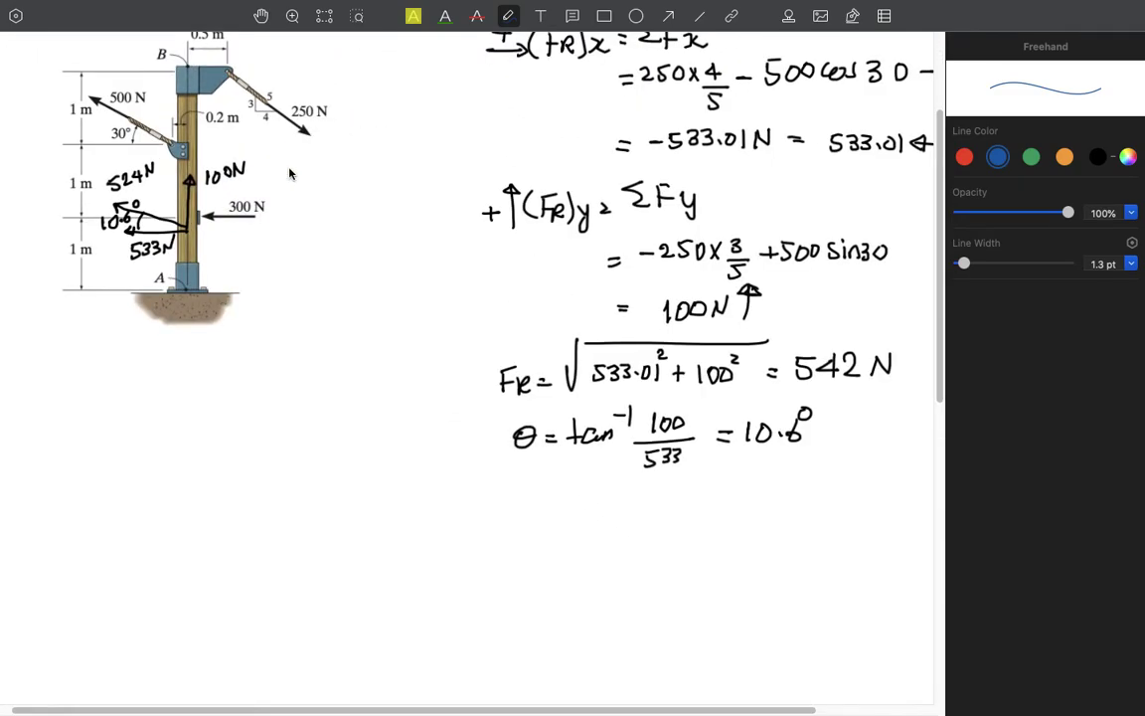
{"action": "key", "text": "super+plus"}
{"action": "scroll", "coordinate": [145, 237], "scroll_direction": "left", "scroll_amount": 3}
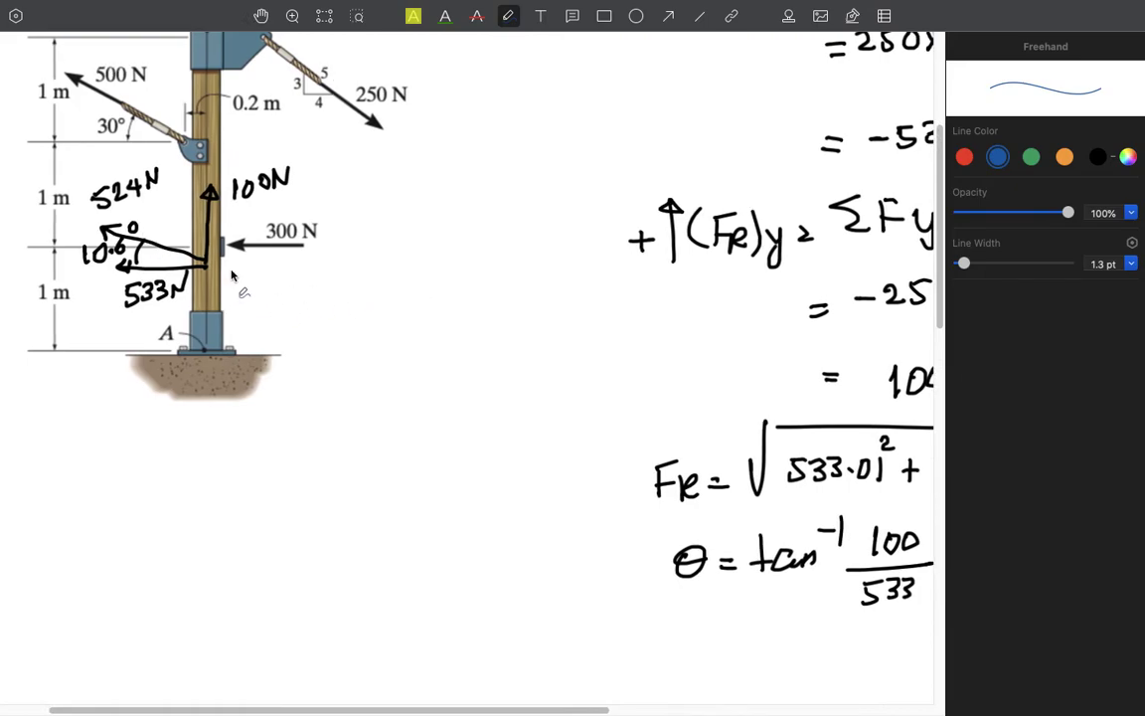
{"action": "mouse_move", "coordinate": [223, 266]}
{"action": "left_mouse_down"}
{"action": "mouse_move", "coordinate": [235, 264]}
{"action": "mouse_move", "coordinate": [230, 334]}
{"action": "mouse_move", "coordinate": [238, 281]}
{"action": "mouse_move", "coordinate": [254, 314]}
{"action": "left_mouse_up"}
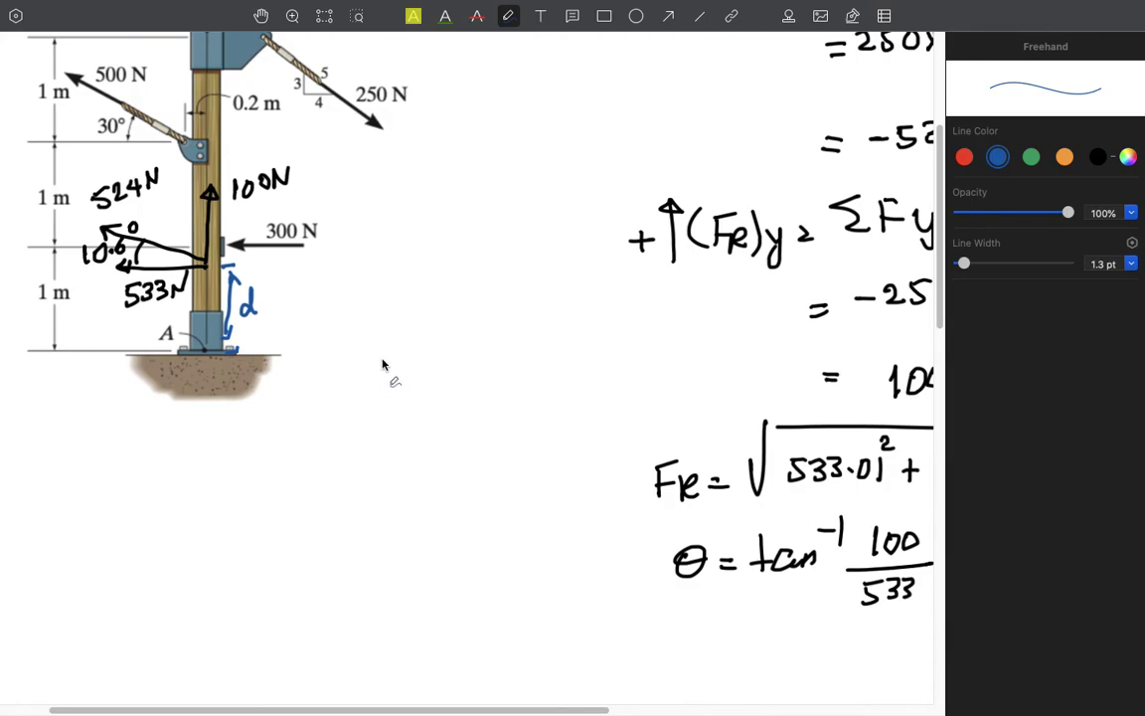
{"action": "scroll", "coordinate": [384, 366], "scroll_direction": "down", "scroll_amount": 5}
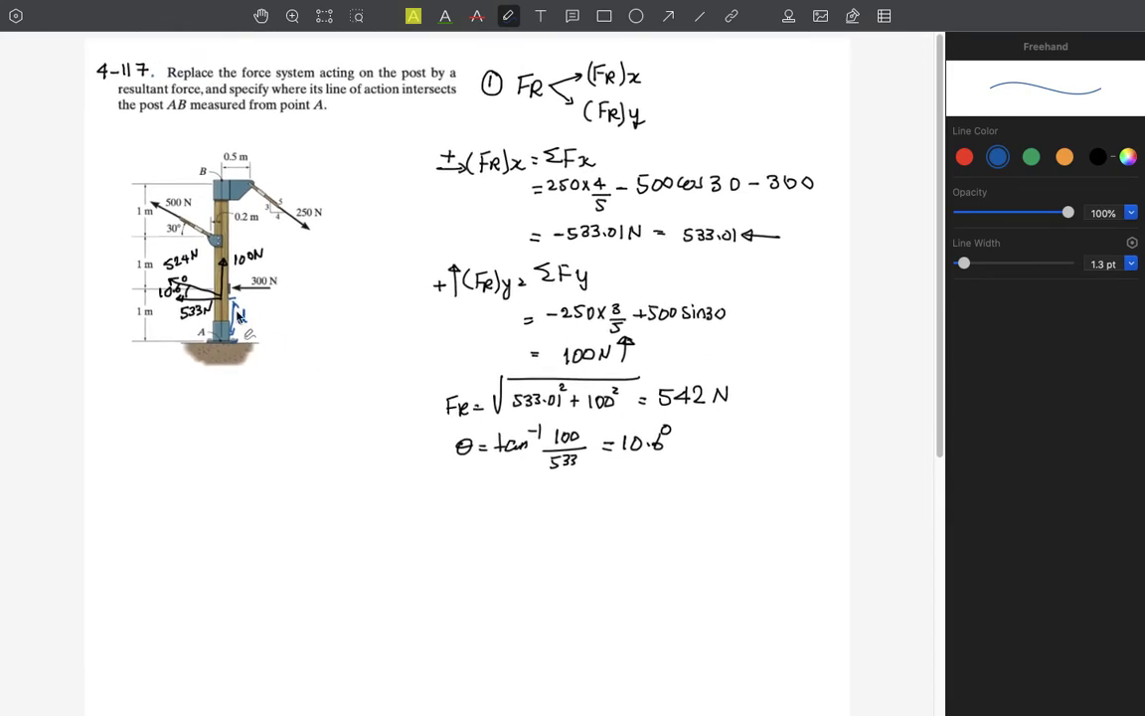
{"action": "left_click_drag", "start_coordinate": [240, 316], "coordinate": [245, 310]}
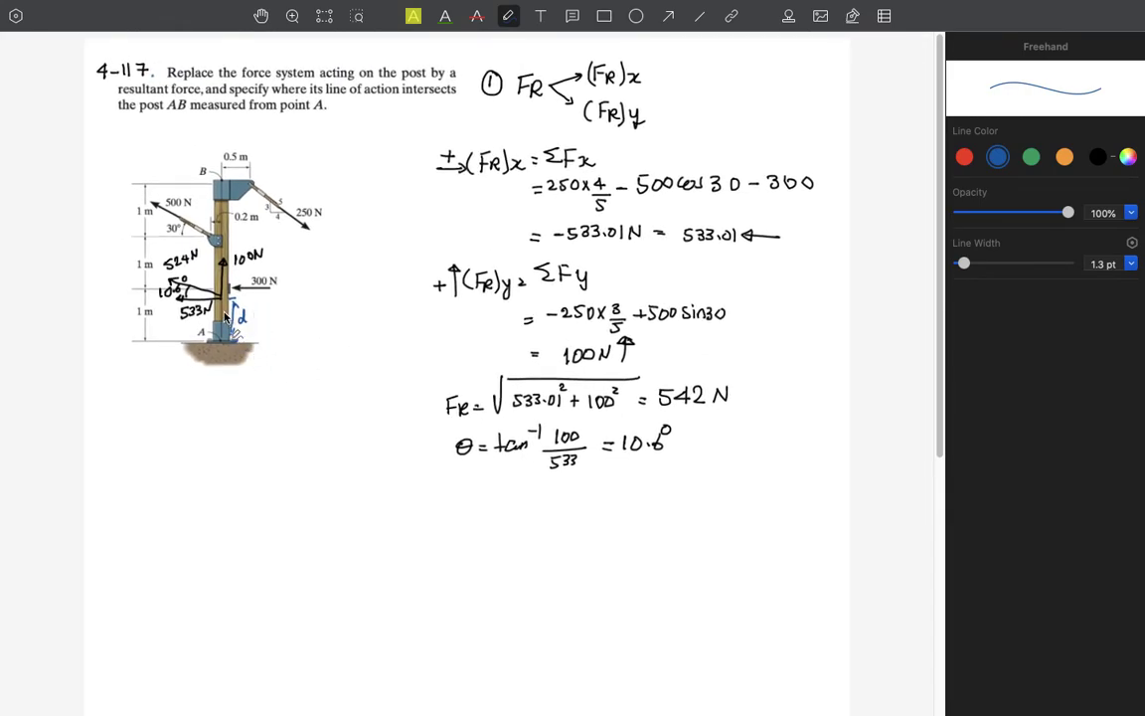